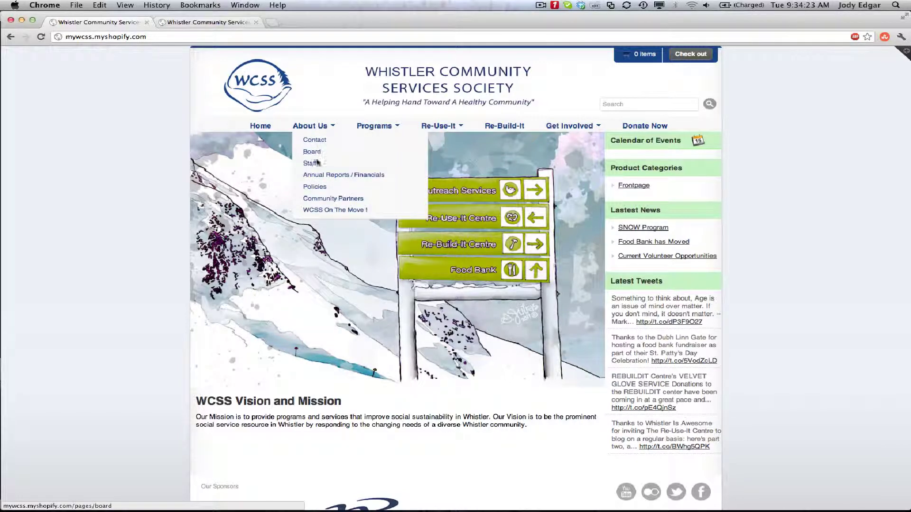
# View the Annual Report / Financial Statements store page, then return to the admin dashboard.
pyautogui.click(318, 175)
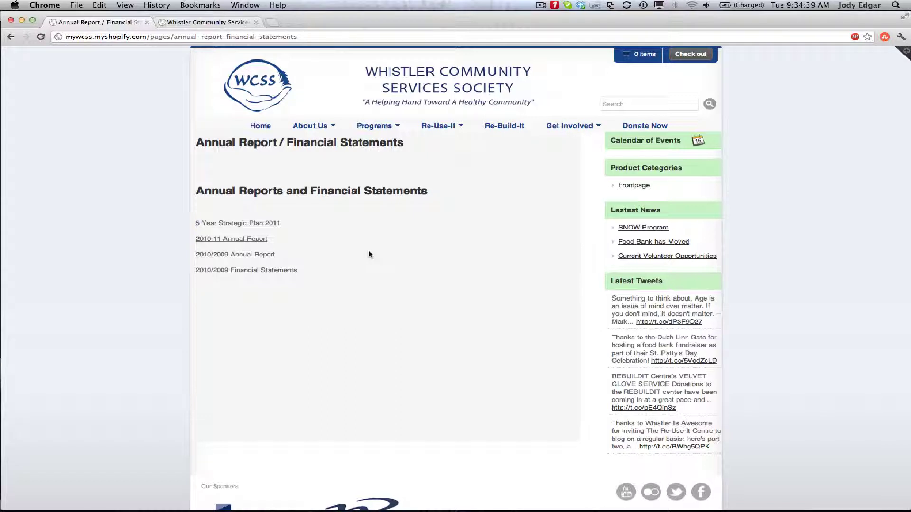
pyautogui.click(213, 23)
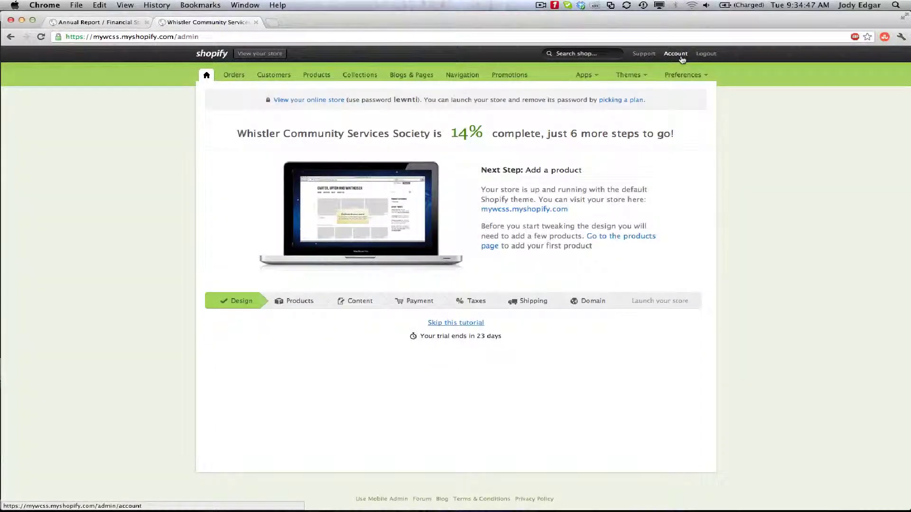
# Show the store's uploaded files from the Account overview's Account Stats.
pyautogui.click(675, 53)
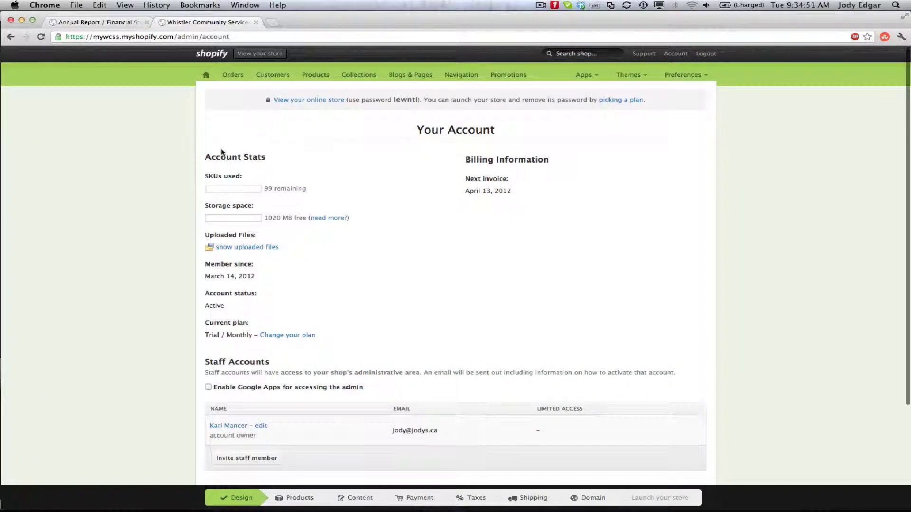
pyautogui.click(261, 251)
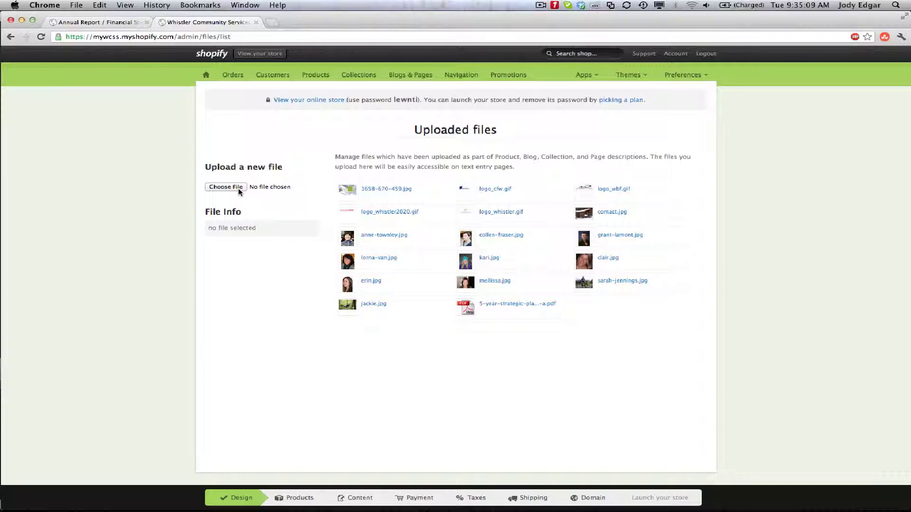
# Upload 09-survival-guide.pdf and select its file URL in 'Grab the url'.
pyautogui.click(226, 188)
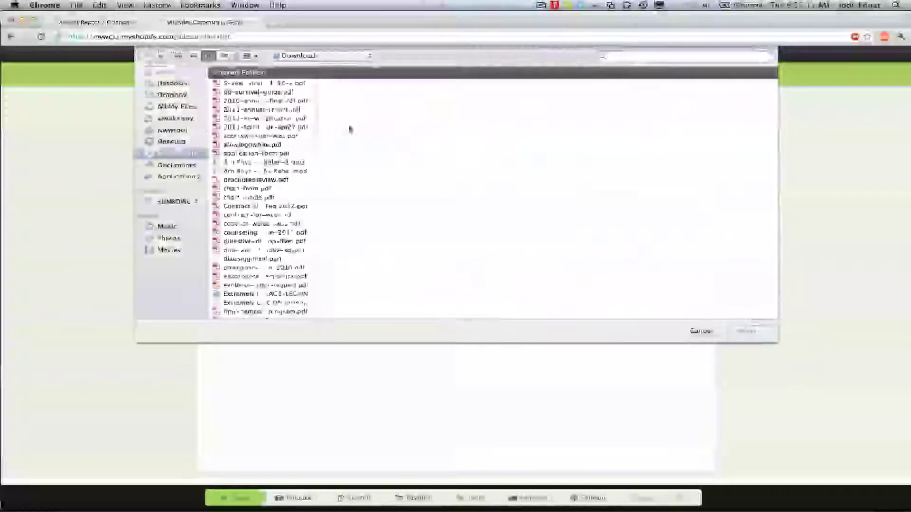
pyautogui.click(288, 92)
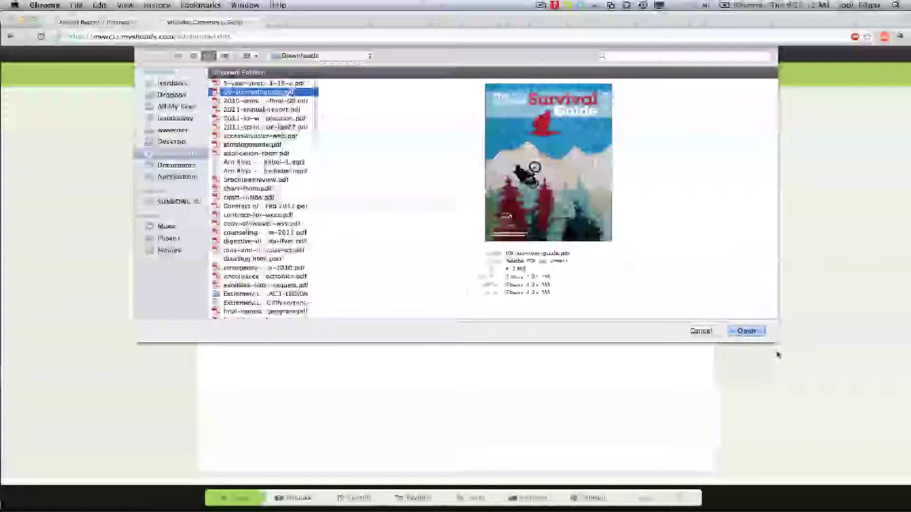
pyautogui.click(747, 331)
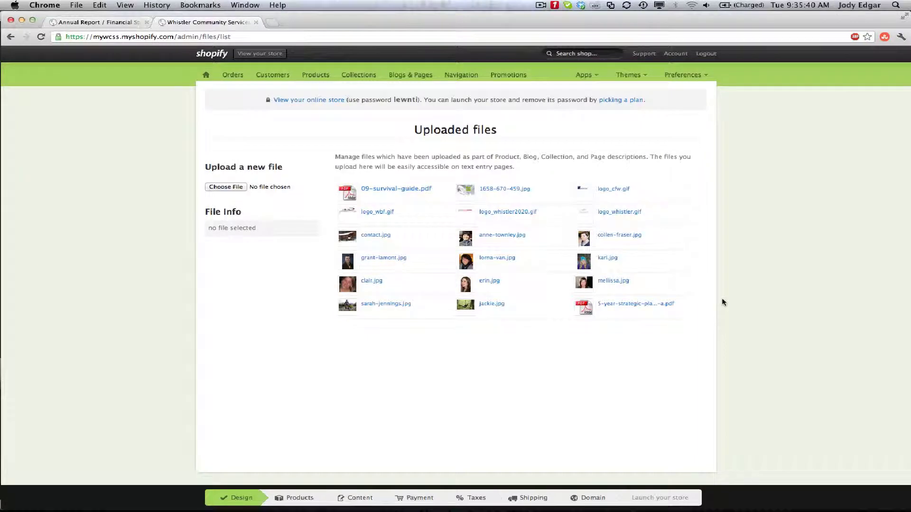
pyautogui.click(363, 196)
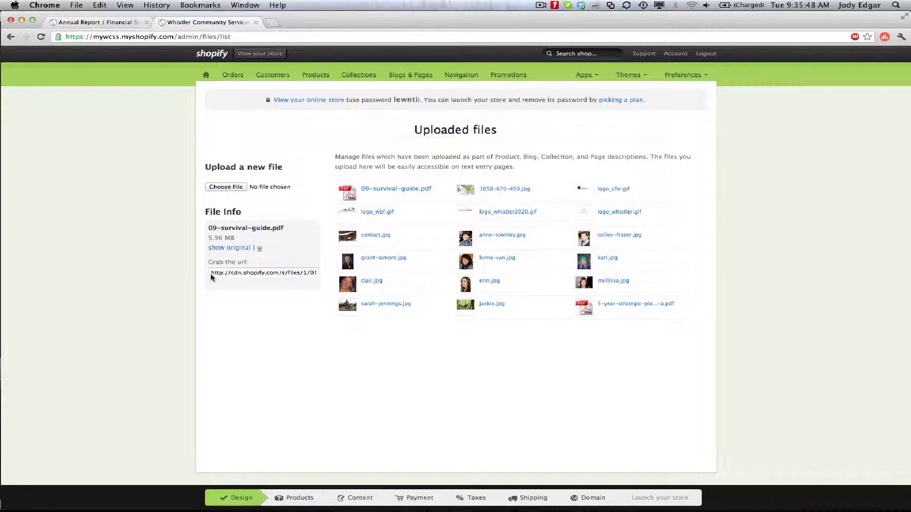
pyautogui.click(212, 276)
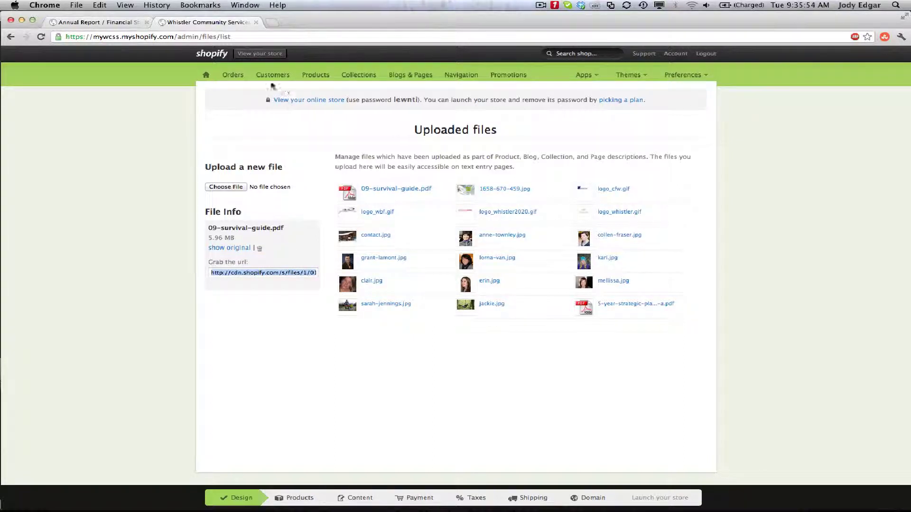
# Edit the Annual Report / Financial Statements page from Blogs & Pages.
pyautogui.click(636, 75)
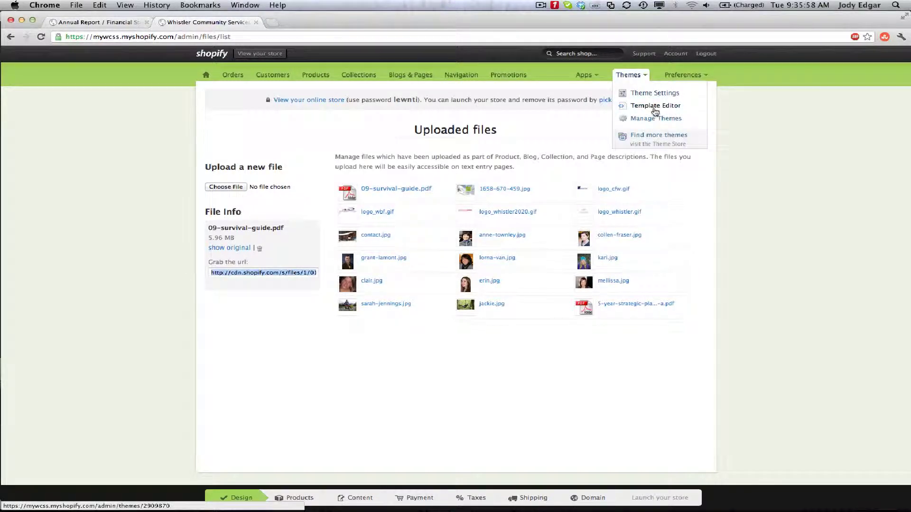
pyautogui.click(385, 76)
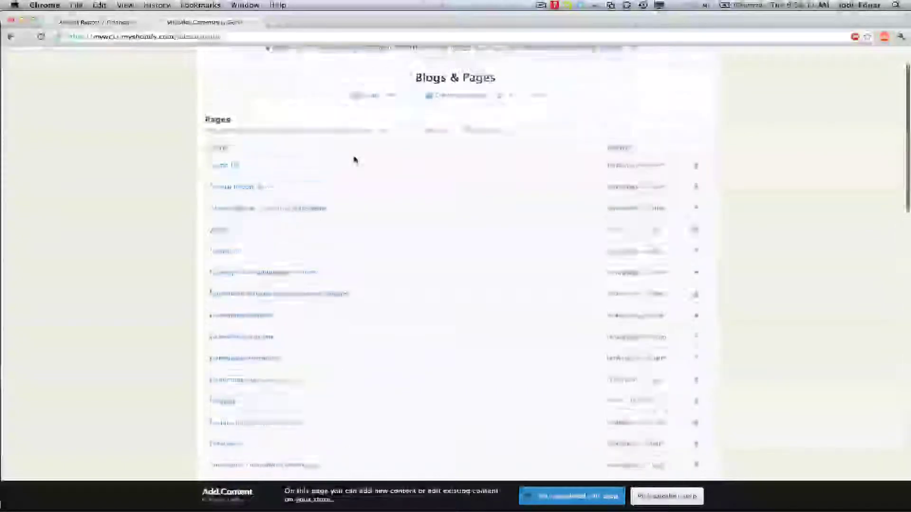
pyautogui.scroll(1, 355, 161)
pyautogui.click(289, 243)
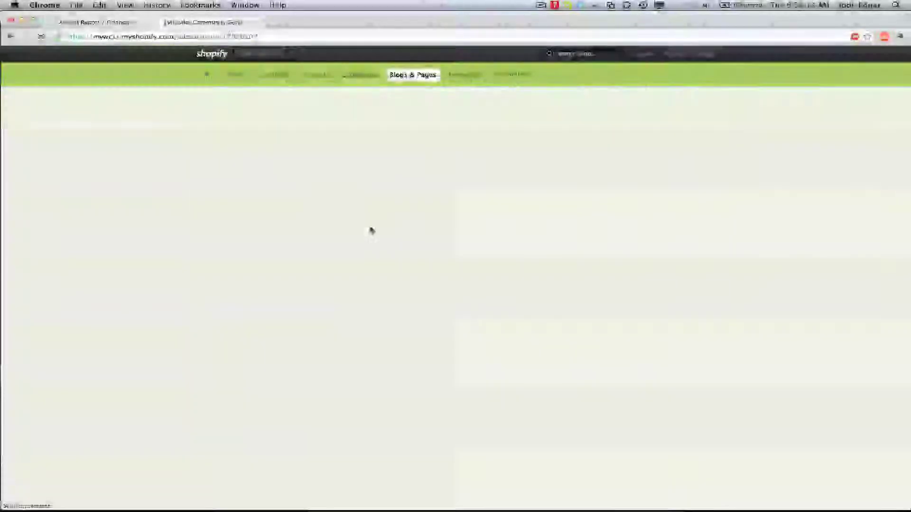
pyautogui.click(449, 149)
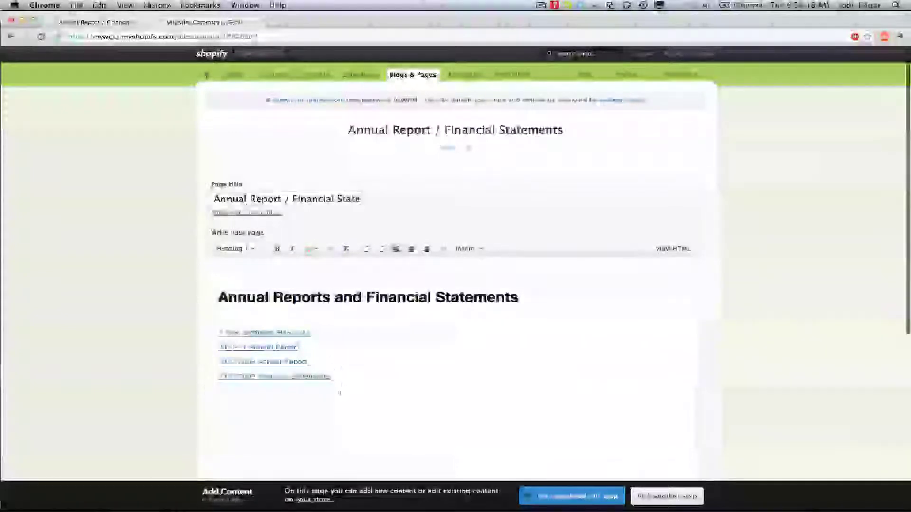
# Add a 'Survival Guide' line below the report links, linked to the pasted PDF URL.
pyautogui.click(340, 392)
pyautogui.write('Sur')
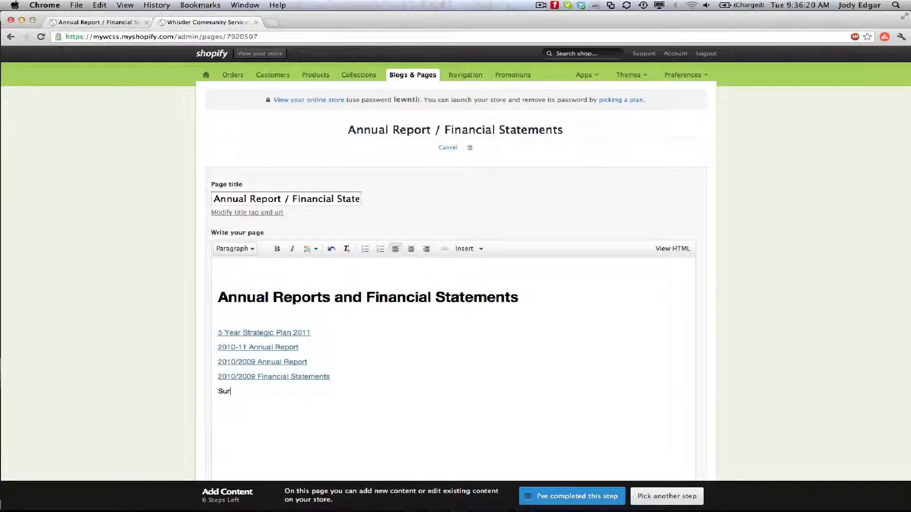
pyautogui.write('vival Guide')
pyautogui.moveTo(285, 393); pyautogui.dragTo(215, 394)
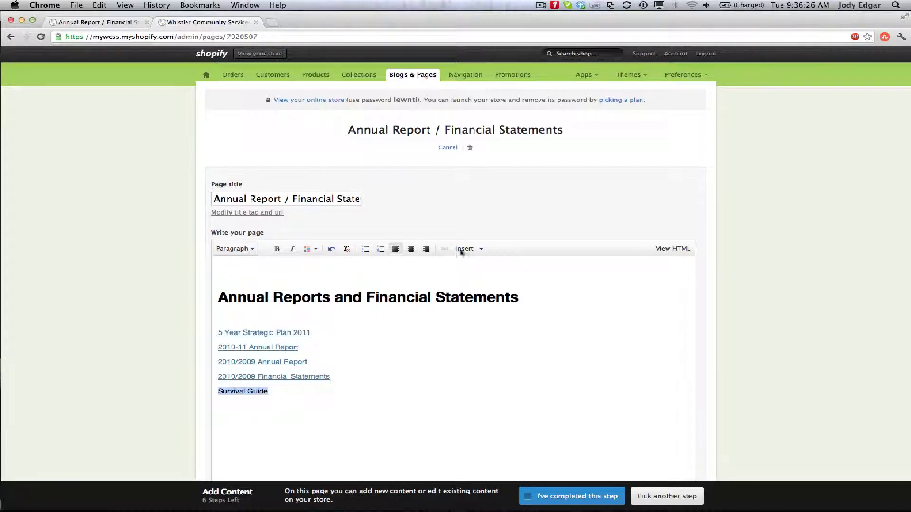
pyautogui.moveTo(269, 393); pyautogui.dragTo(200, 391)
pyautogui.click(444, 250)
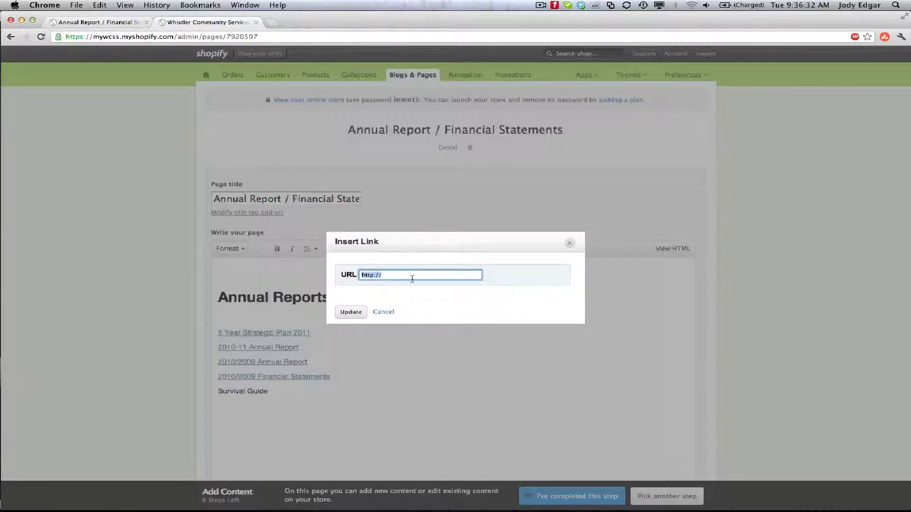
pyautogui.press('super+v')
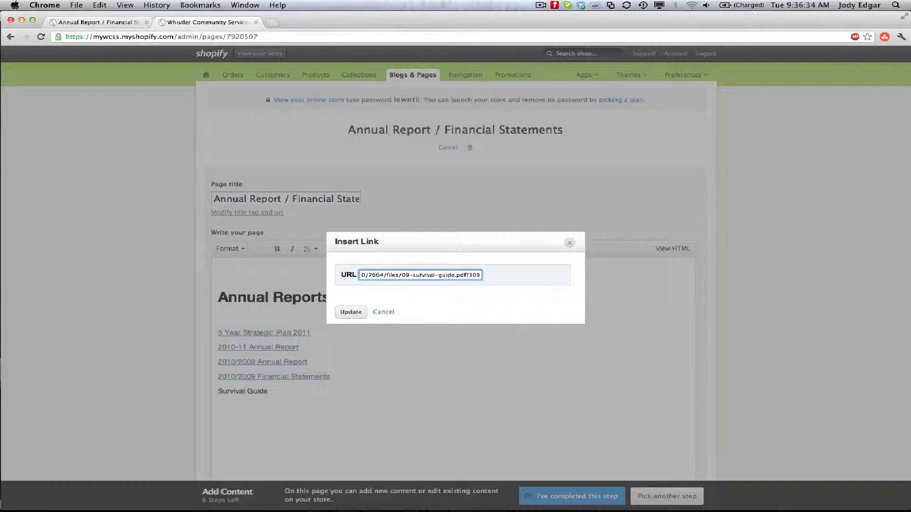
pyautogui.click(350, 312)
pyautogui.click(421, 369)
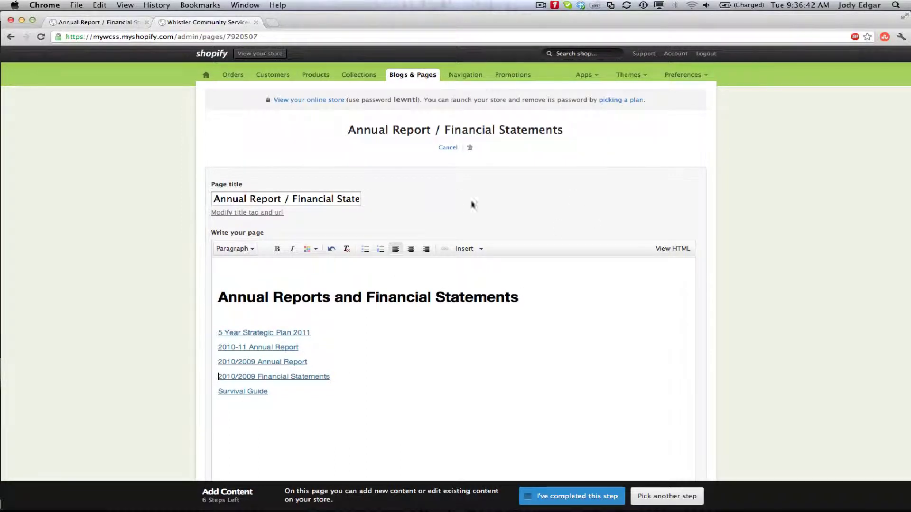
# Upload 2011-annual-report.pdf from Downloads to the store's uploaded files.
pyautogui.click(675, 56)
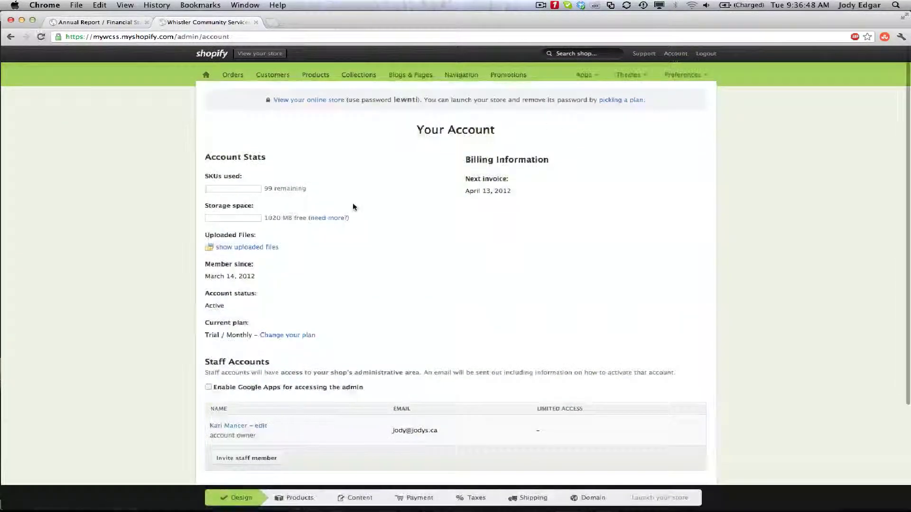
pyautogui.click(256, 249)
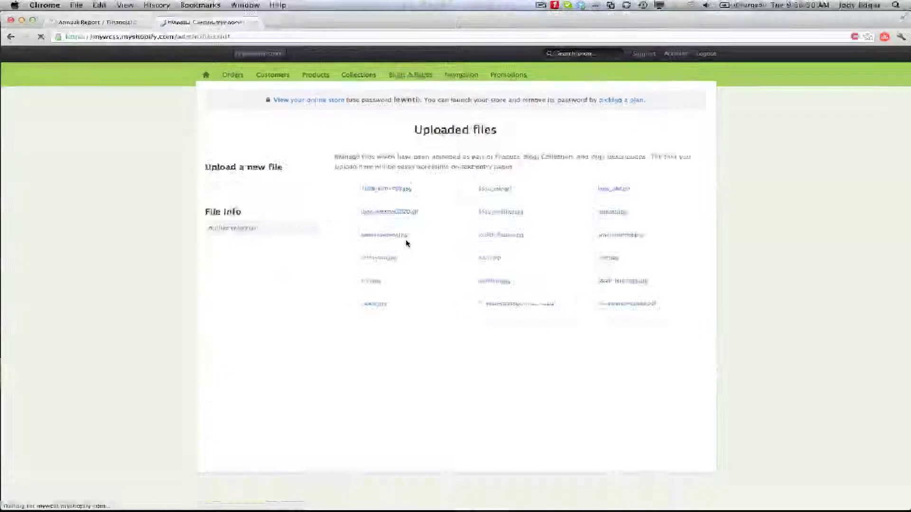
pyautogui.click(234, 188)
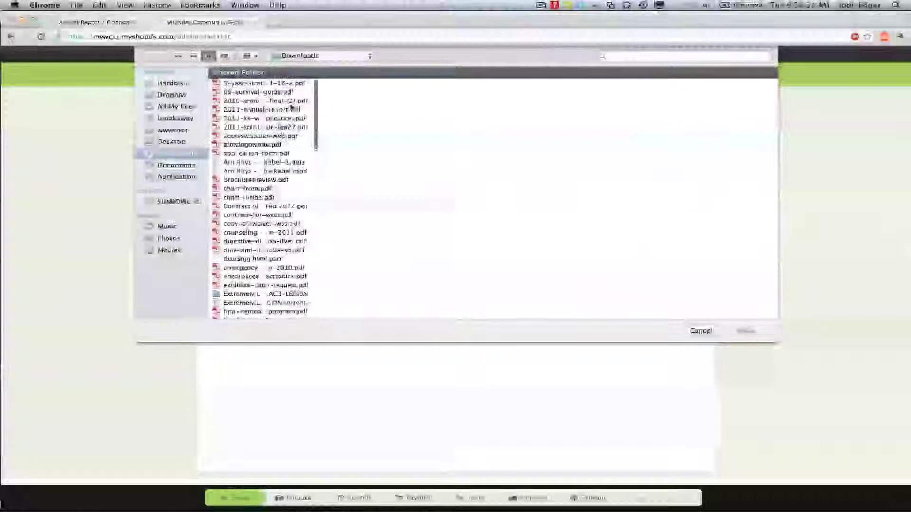
pyautogui.click(294, 102)
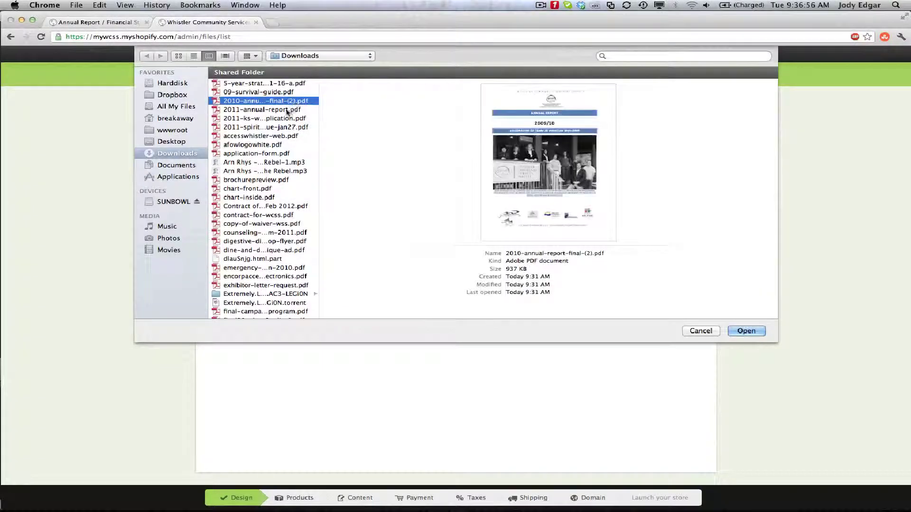
pyautogui.click(288, 110)
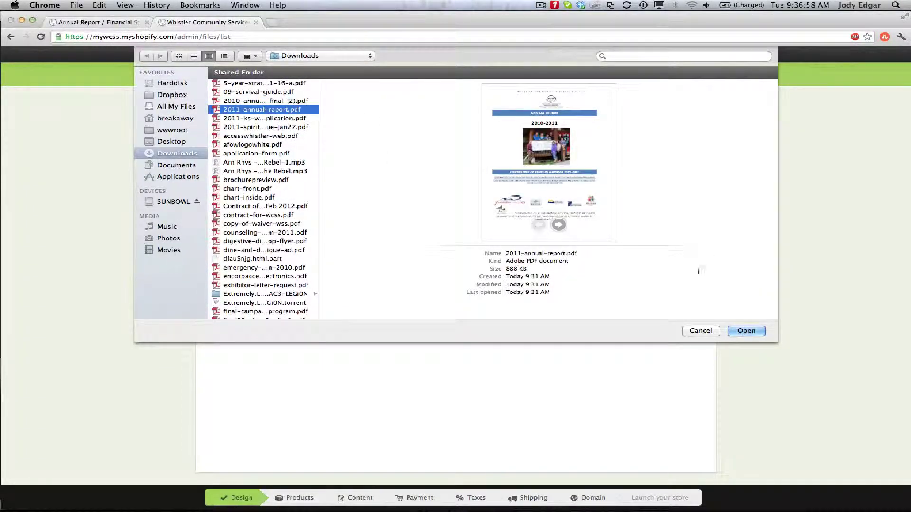
pyautogui.click(745, 332)
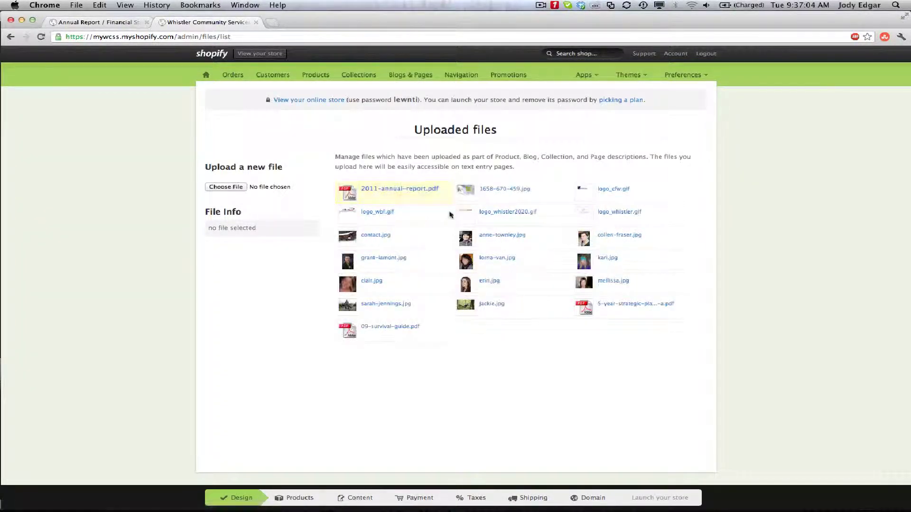
# Copy the file URL from the 2011-annual-report.pdf details.
pyautogui.click(351, 198)
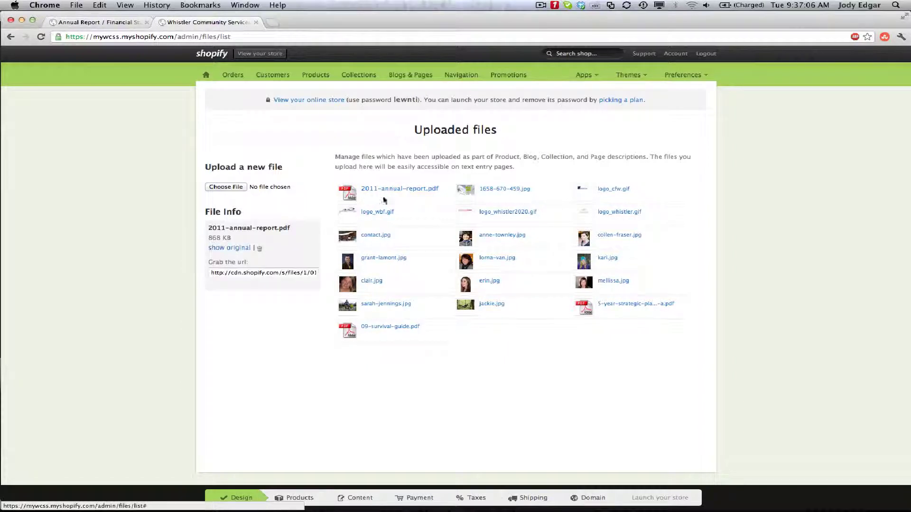
pyautogui.click(262, 274)
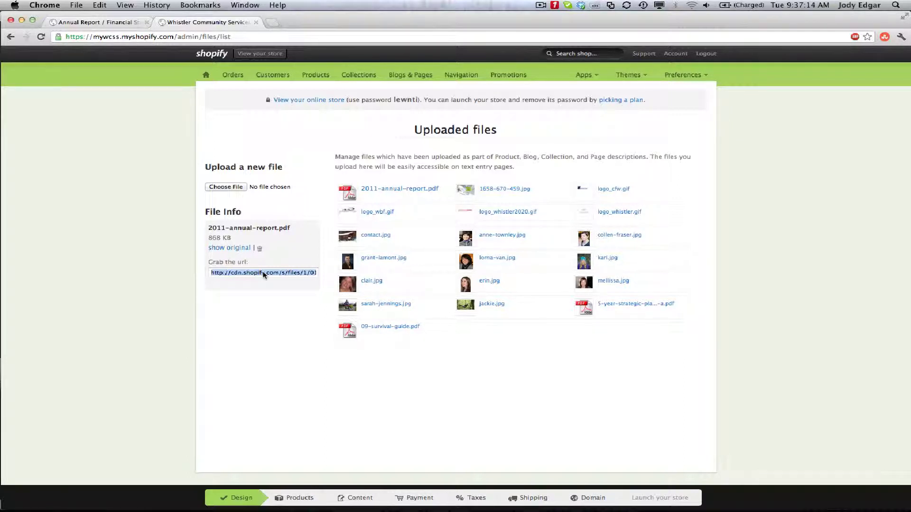
pyautogui.press('super+c')
pyautogui.click(100, 5)
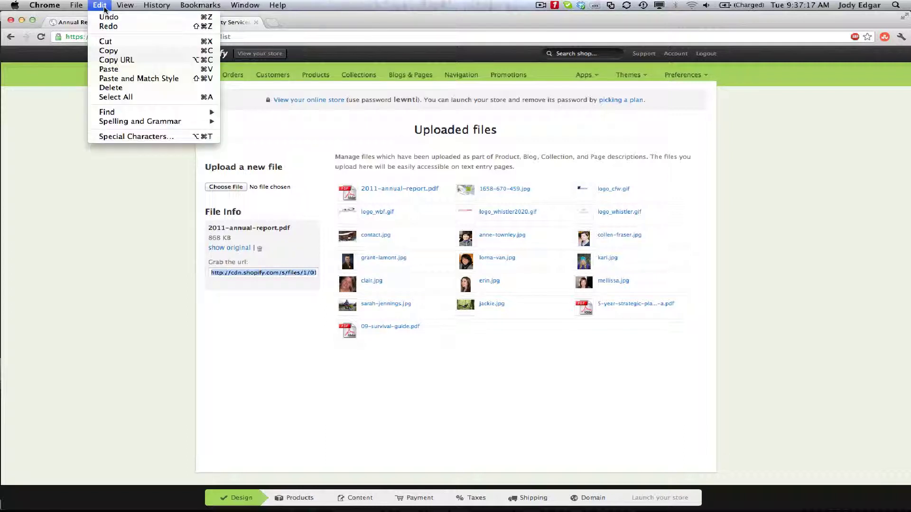
pyautogui.click(137, 51)
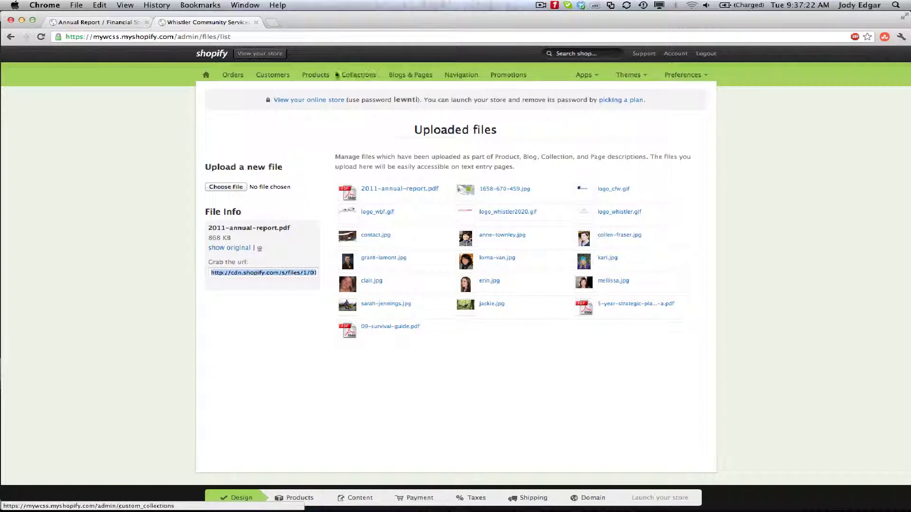
# Edit the Annual Report / Financial Statements page from the store pages list.
pyautogui.click(410, 75)
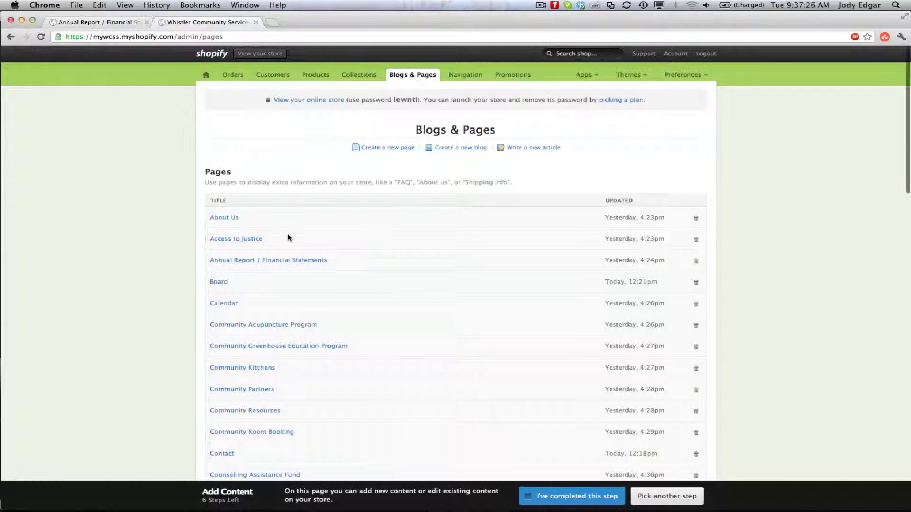
pyautogui.click(242, 260)
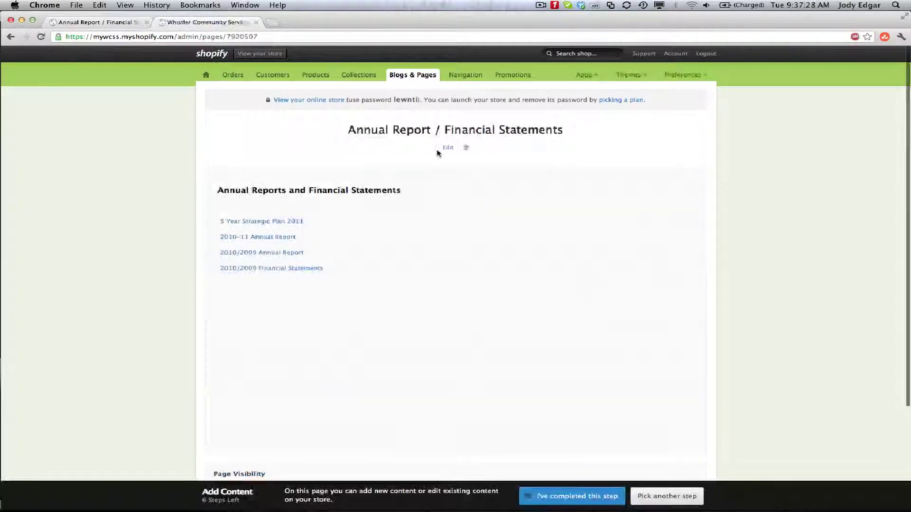
pyautogui.click(448, 147)
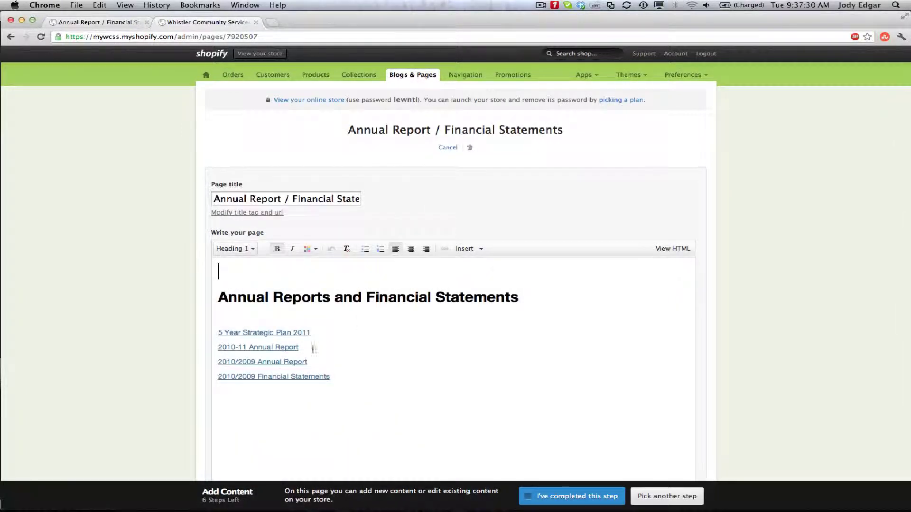
# Select '2010-11 Annual Report' and paste the 2011 report PDF URL as its link.
pyautogui.moveTo(301, 347); pyautogui.dragTo(218, 347)
pyautogui.moveTo(311, 362); pyautogui.dragTo(276, 362)
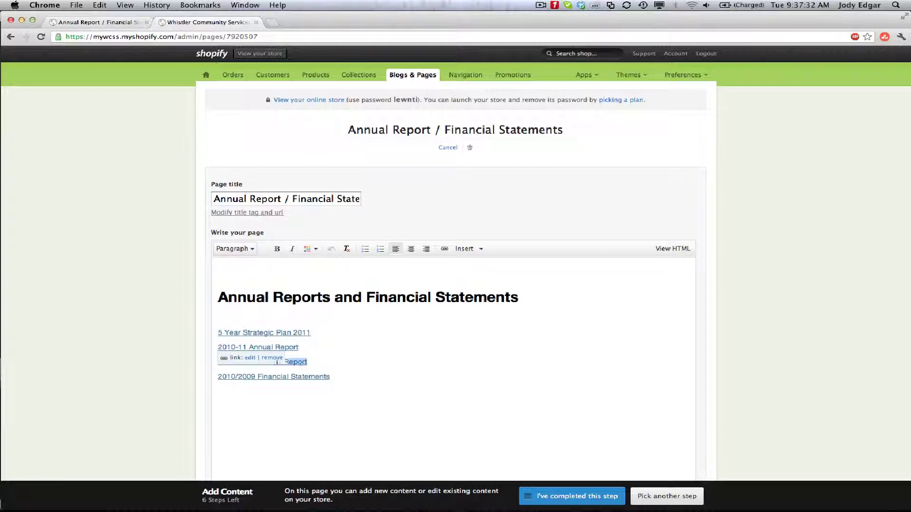
pyautogui.click(326, 339)
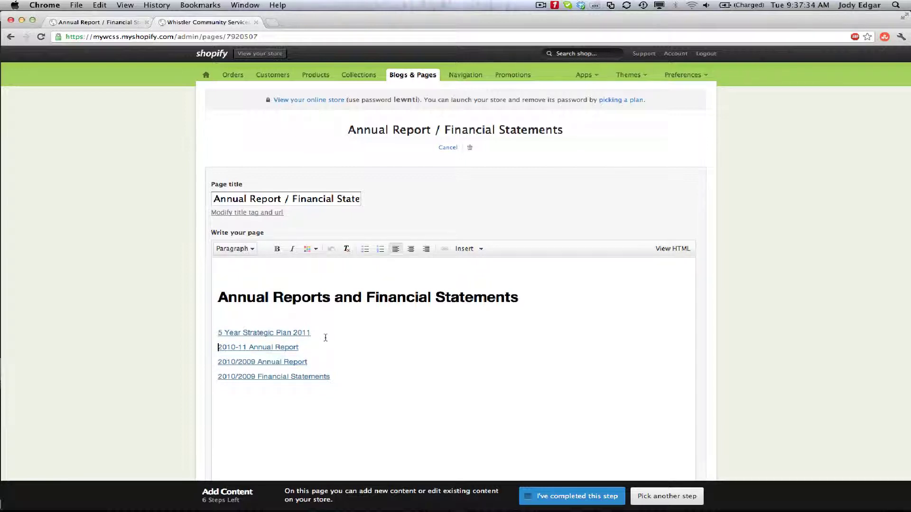
pyautogui.tripleClick(302, 349)
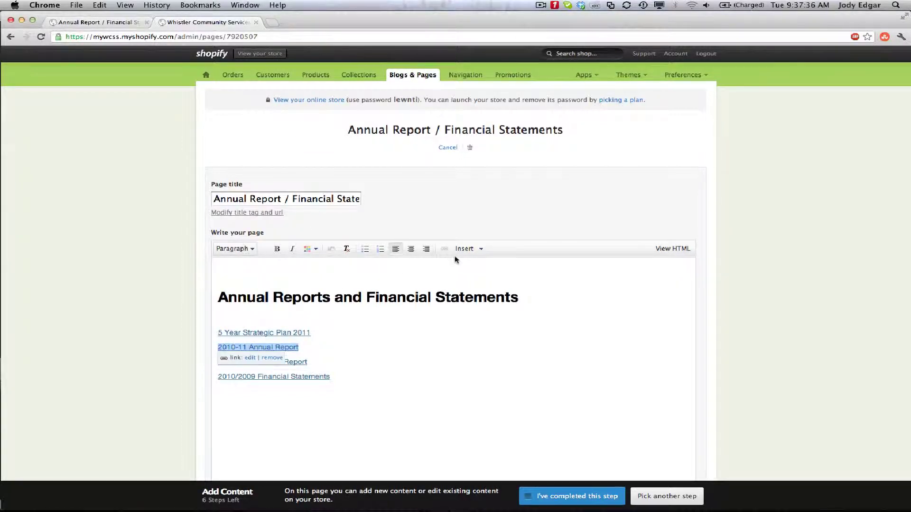
pyautogui.click(308, 348)
pyautogui.moveTo(302, 348); pyautogui.dragTo(202, 349)
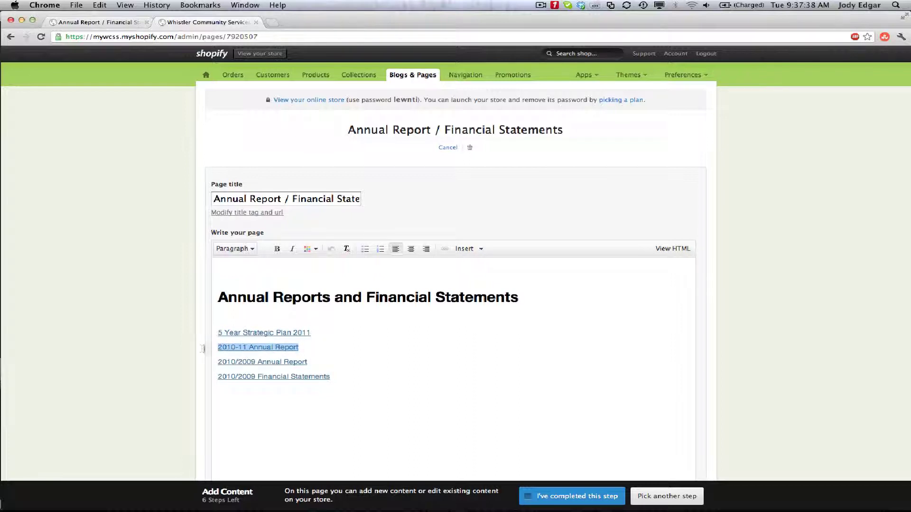
pyautogui.click(248, 349)
pyautogui.click(249, 363)
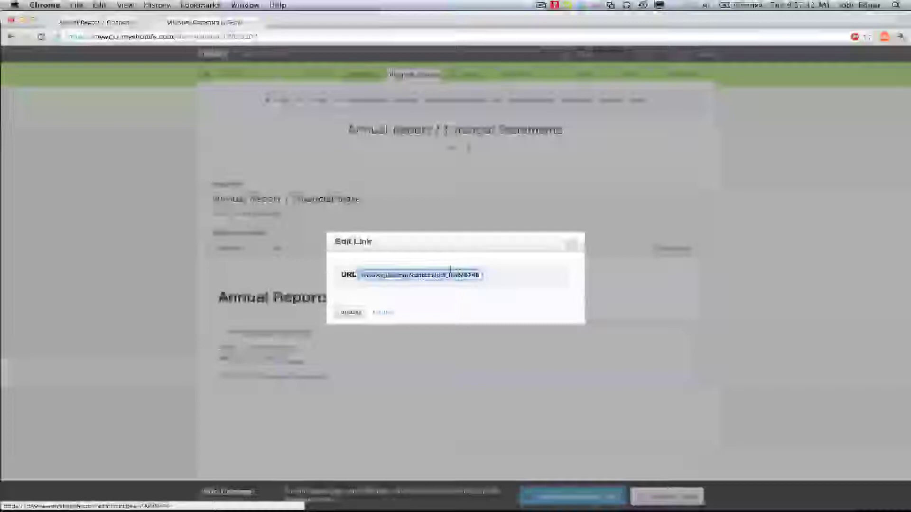
pyautogui.press('super+v')
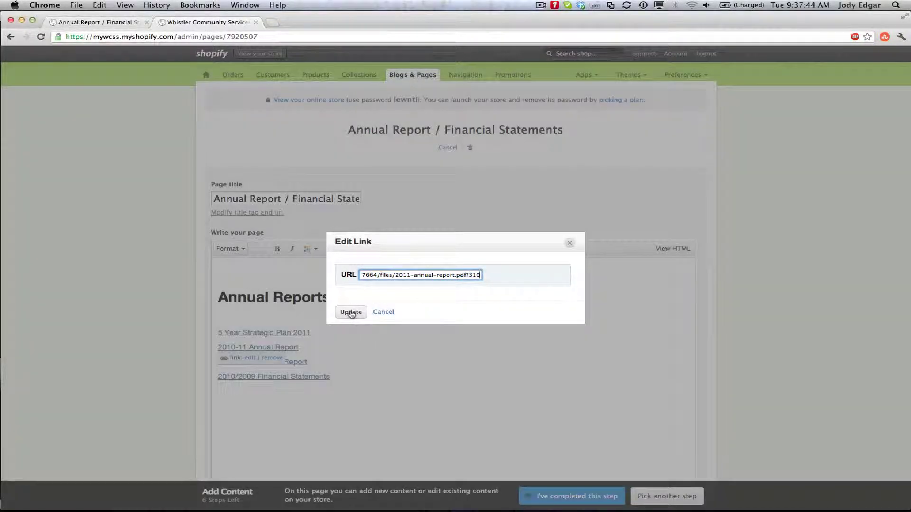
pyautogui.click(351, 312)
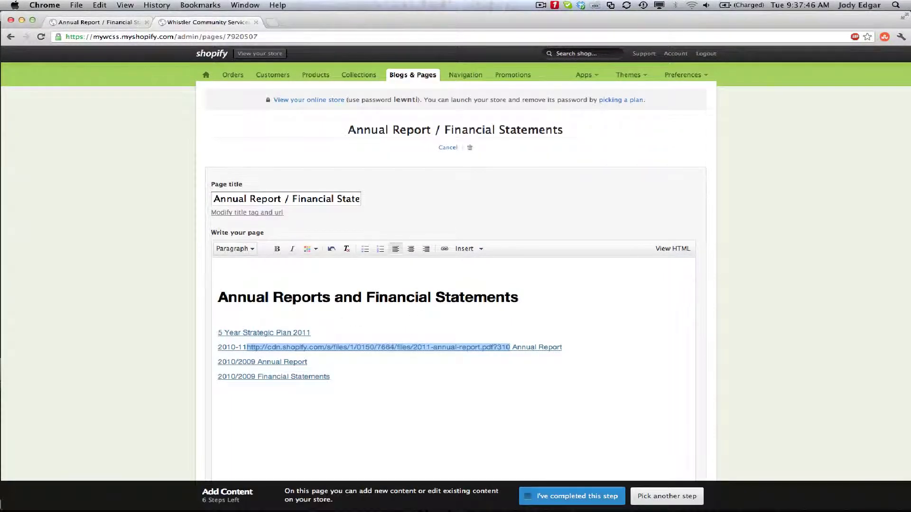
# Undo the stray pasted address and relink '2010-11 Annual Report' to the PDF URL.
pyautogui.press('super+z')
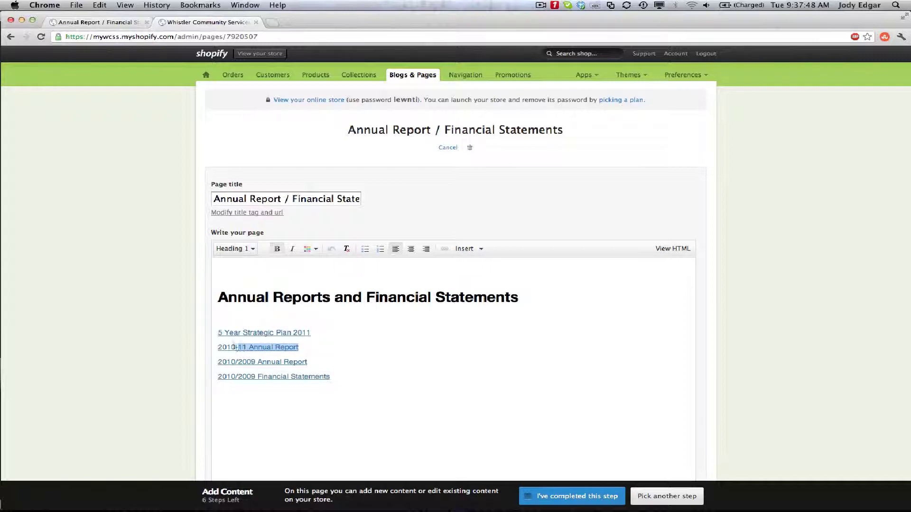
pyautogui.moveTo(302, 347); pyautogui.dragTo(218, 348)
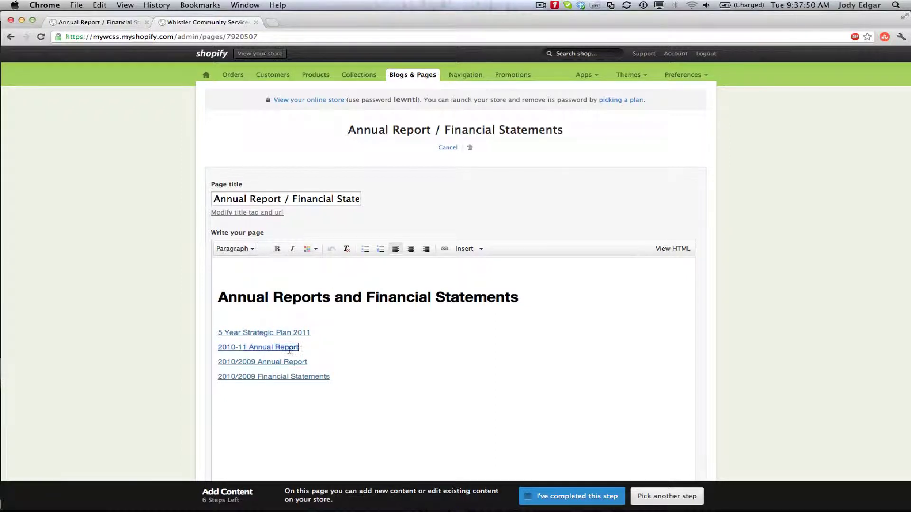
pyautogui.tripleClick(289, 349)
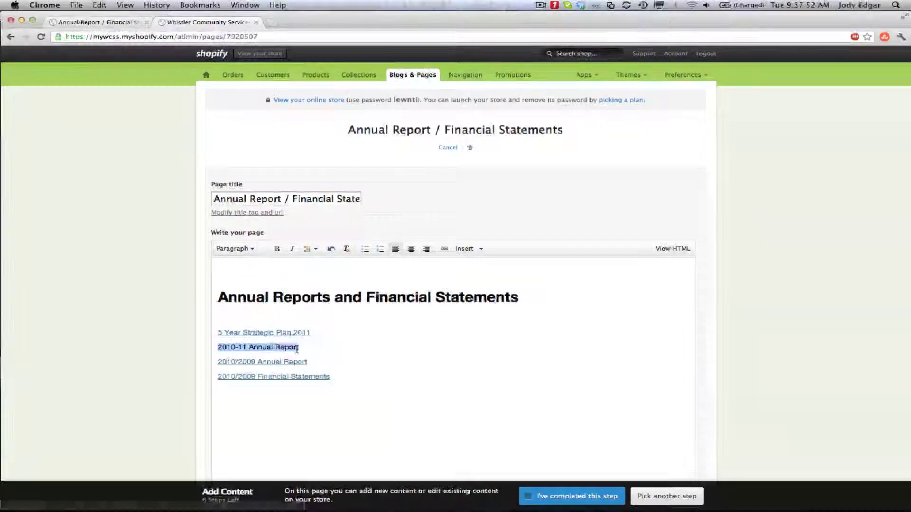
pyautogui.moveTo(297, 348); pyautogui.dragTo(287, 347)
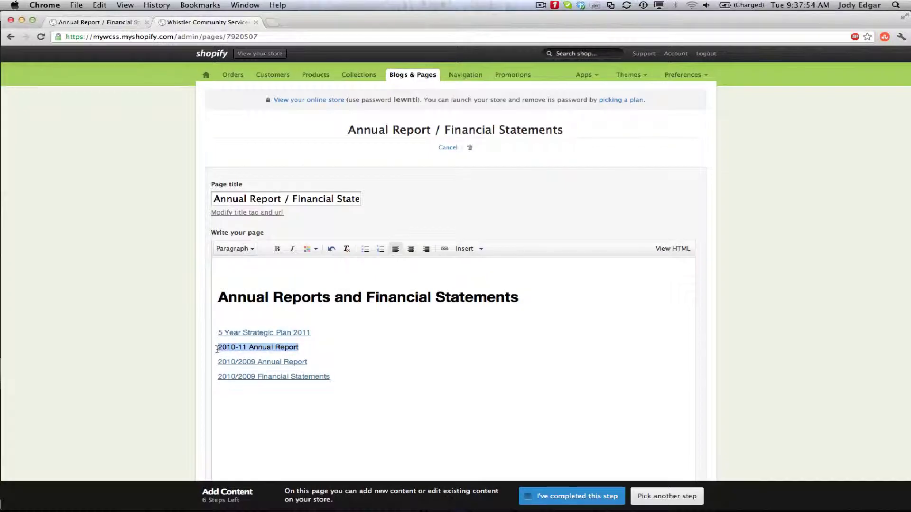
pyautogui.click(446, 253)
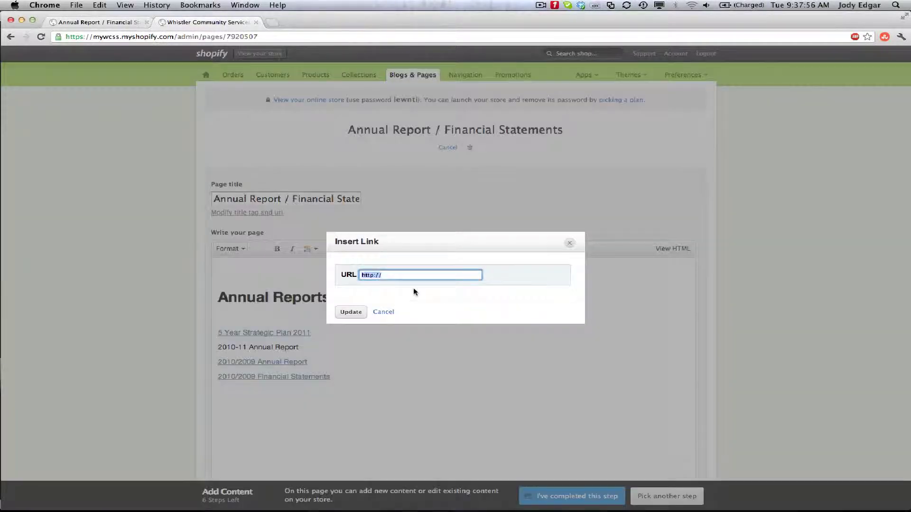
pyautogui.press('super+v')
pyautogui.click(351, 312)
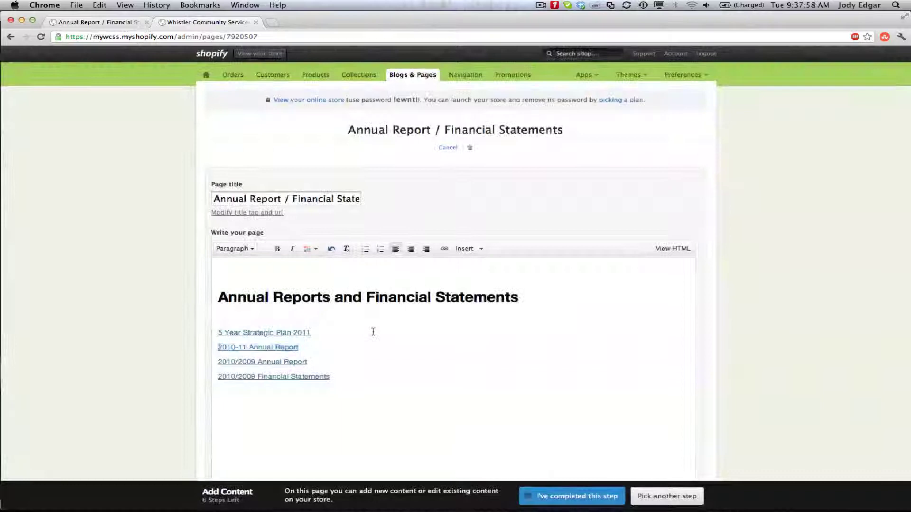
pyautogui.scroll(-3, 794, 200)
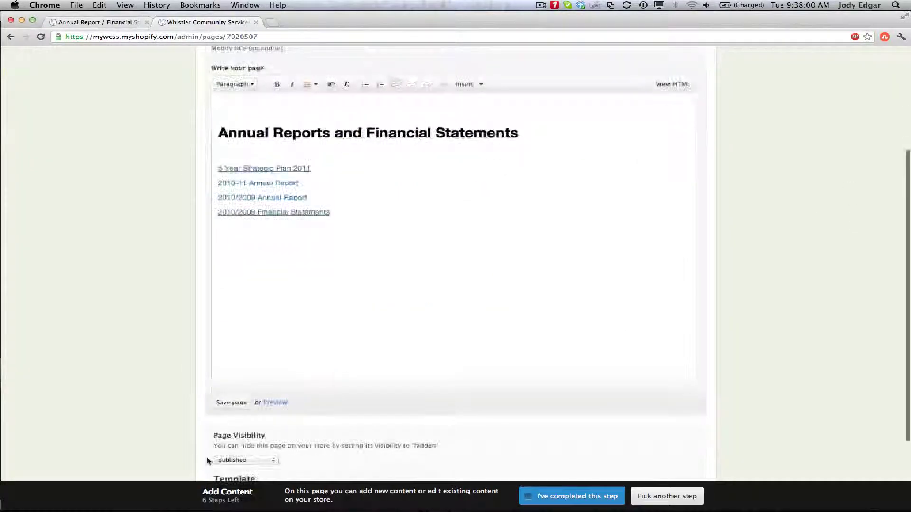
# Save the Annual Report / Financial Statements page.
pyautogui.click(231, 402)
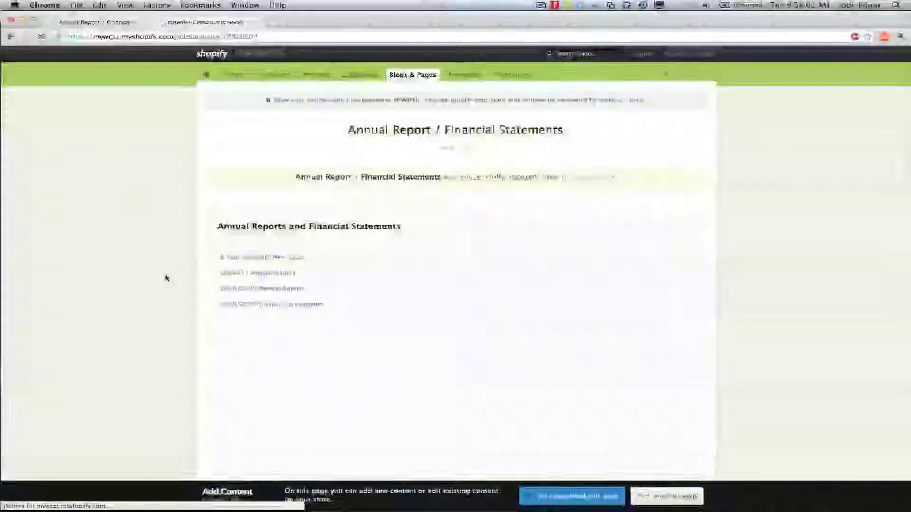